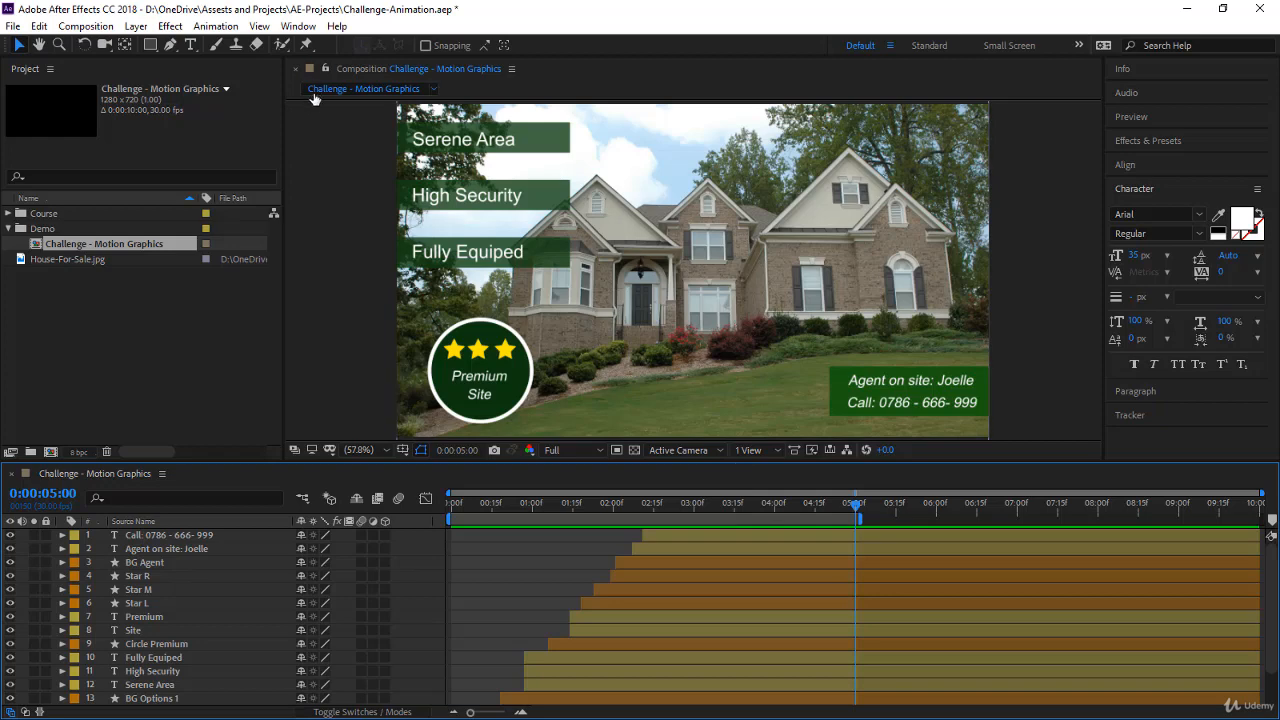
# Send the Challenge - Motion Graphics composition to the Adobe Media Encoder queue and select its H.264 output there
pyautogui.click(86, 26)
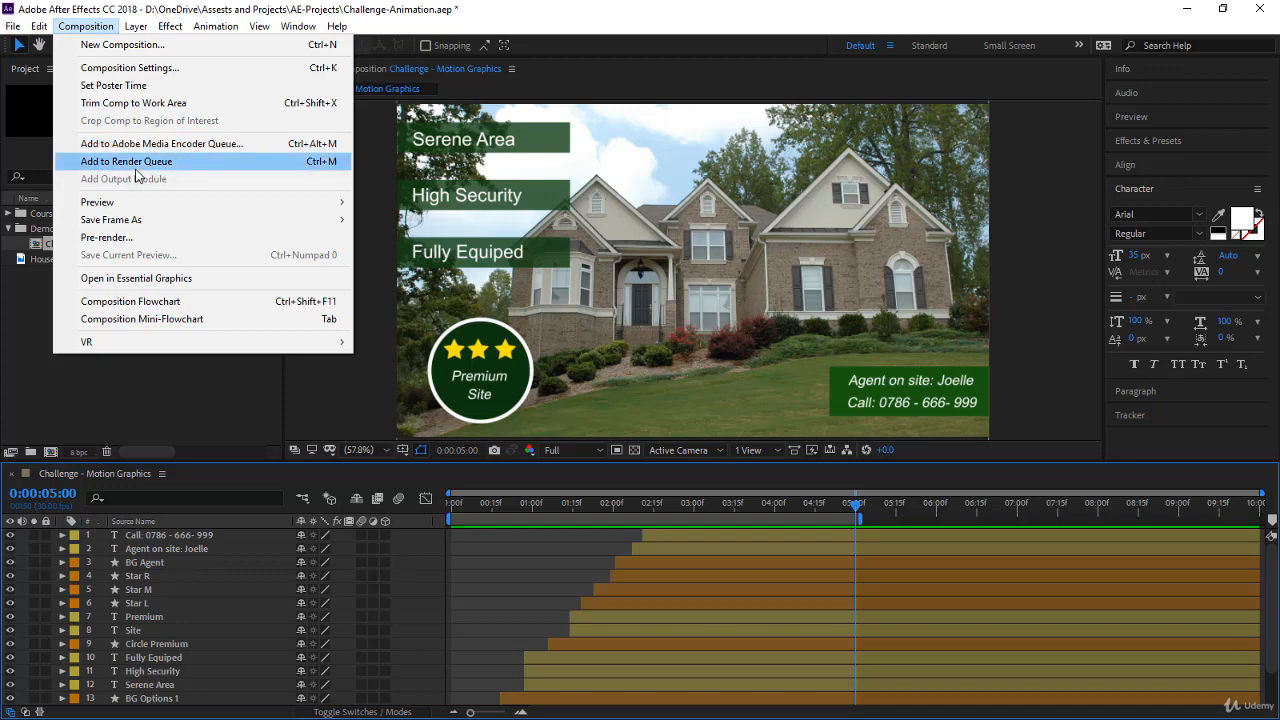
pyautogui.click(139, 145)
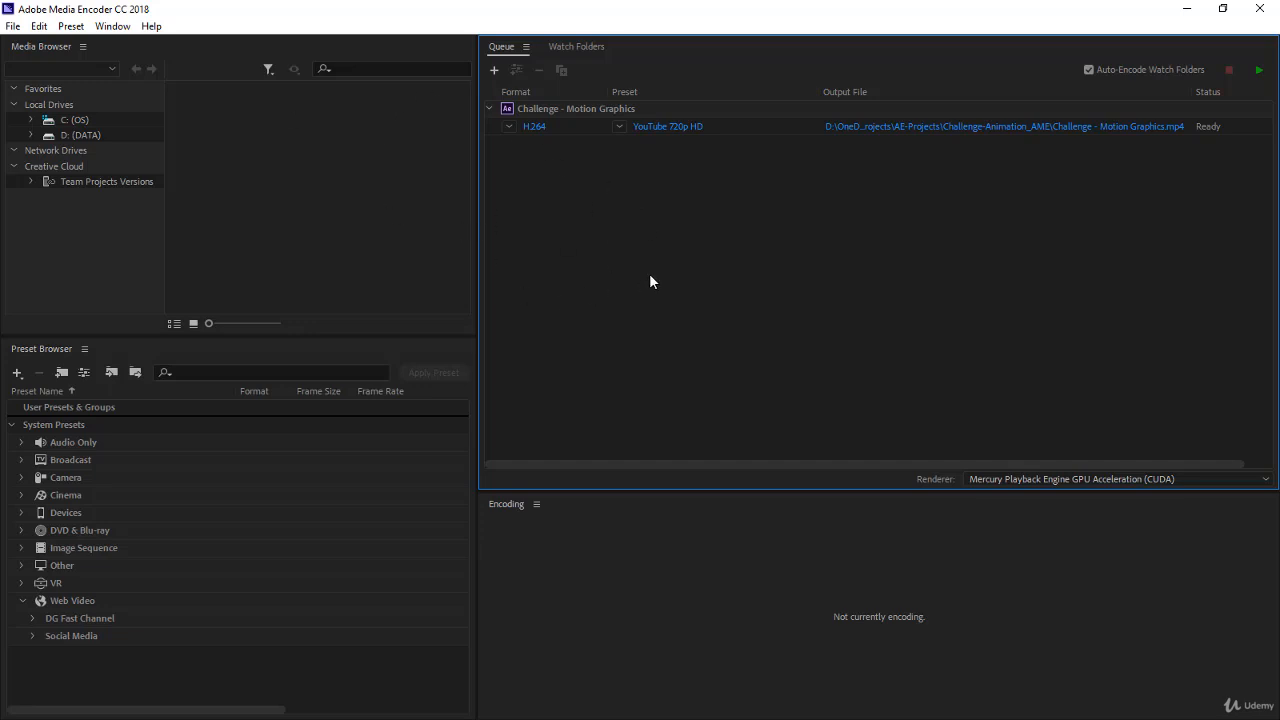
pyautogui.click(562, 109)
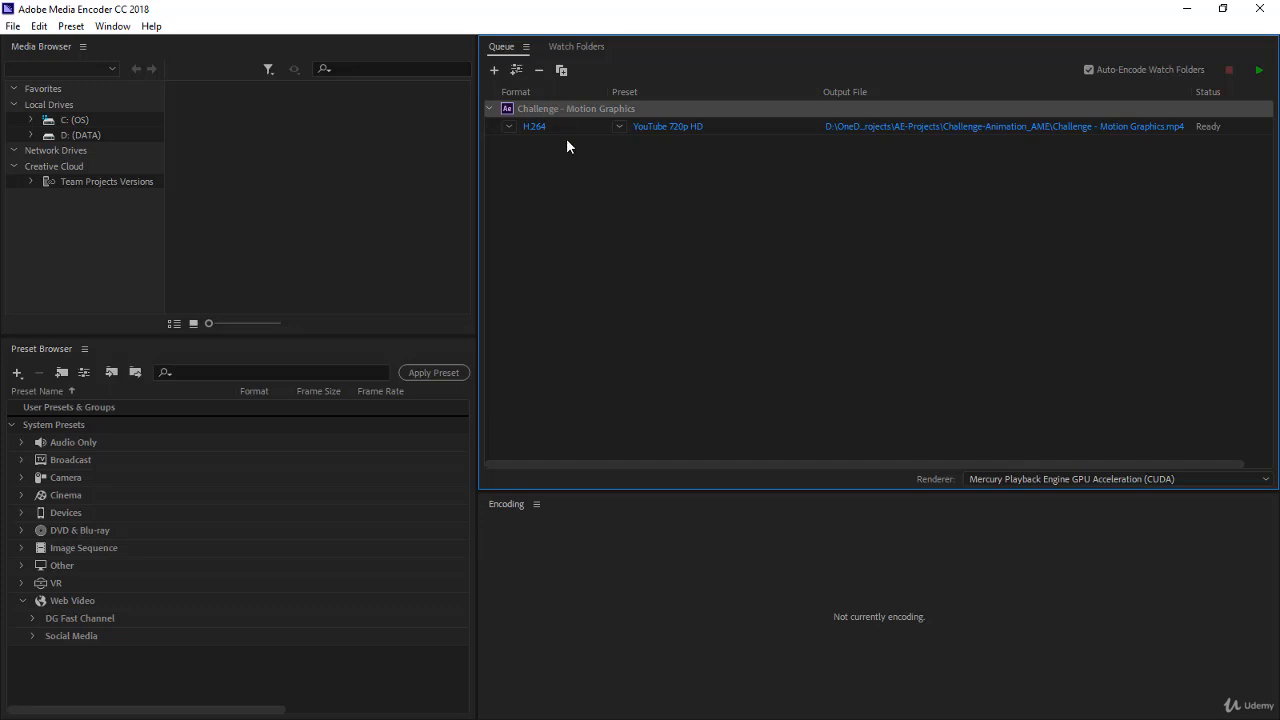
pyautogui.click(569, 127)
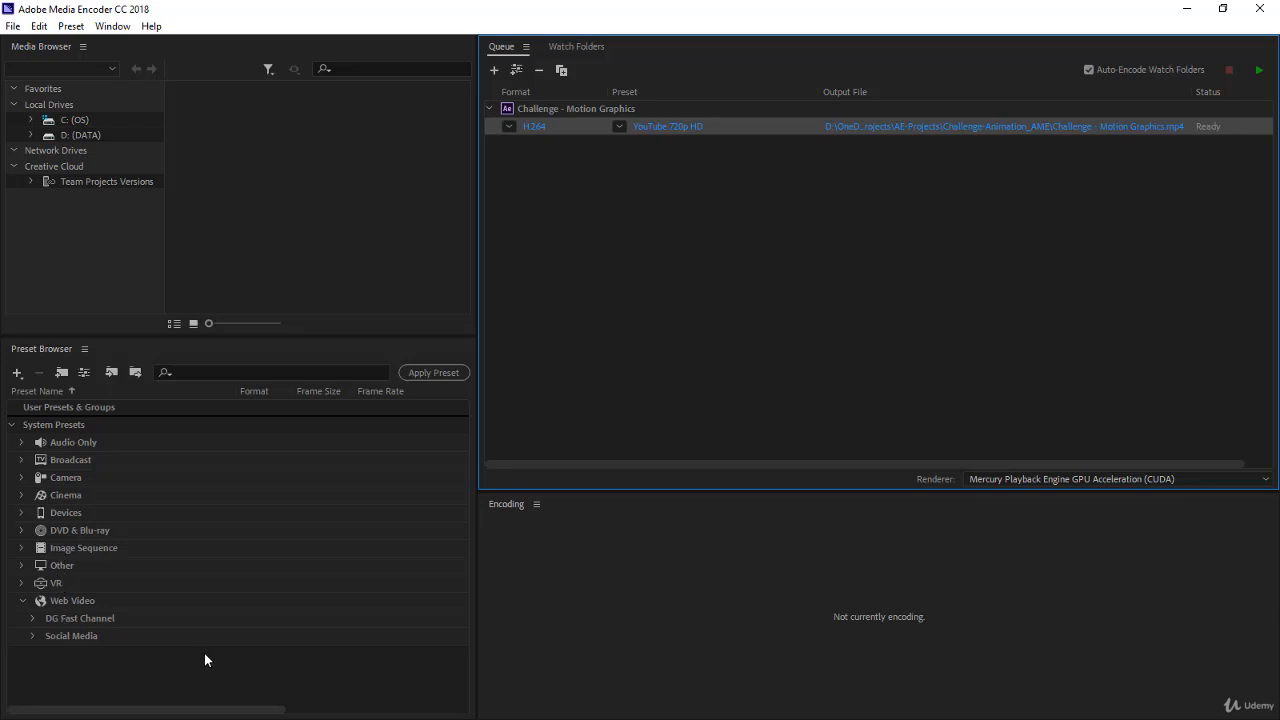
# Expand the Social Media group under Web Video and examine its Facebook, Twitter, Vimeo and YouTube presets
pyautogui.click(107, 380)
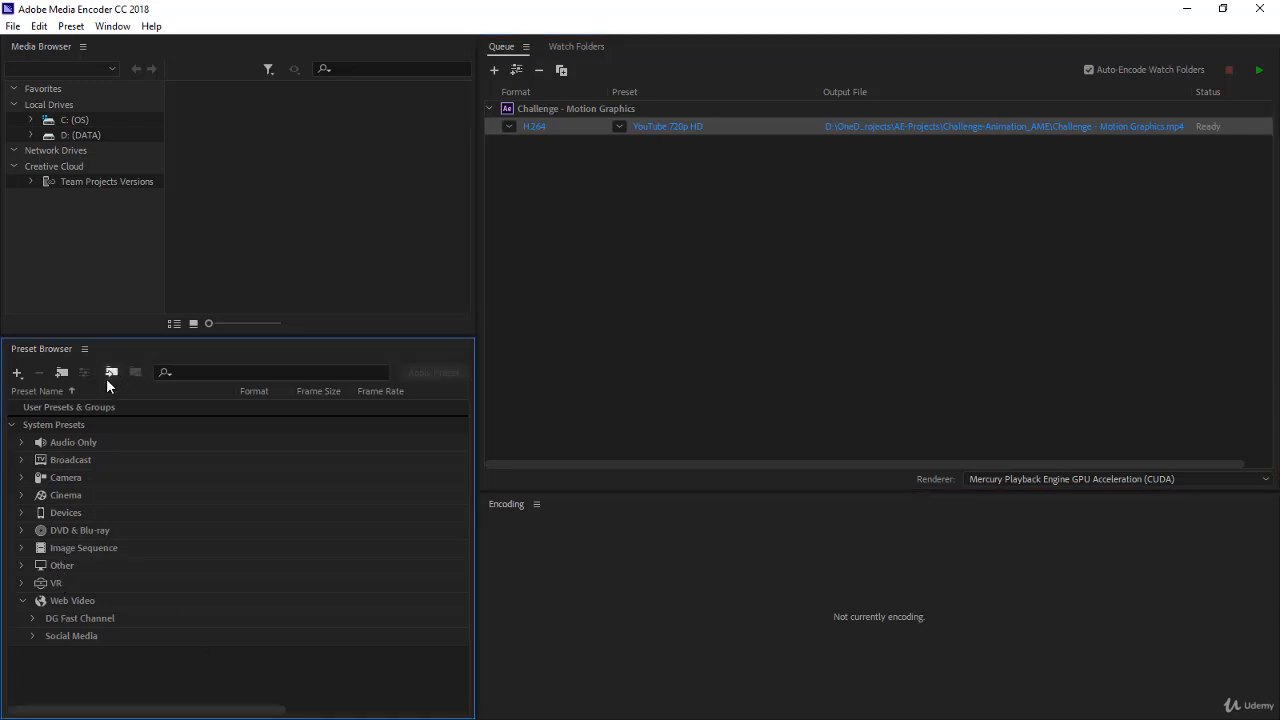
pyautogui.click(68, 636)
pyautogui.click(30, 636)
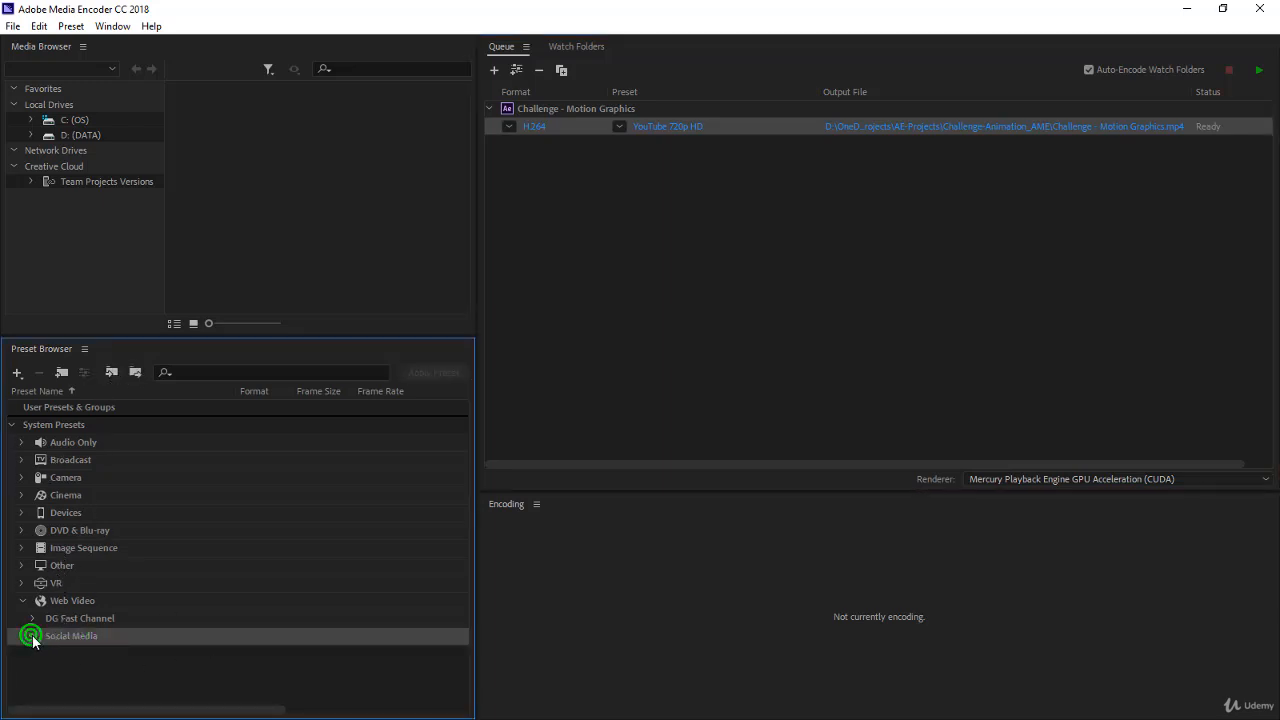
pyautogui.scroll(-4, 101, 642)
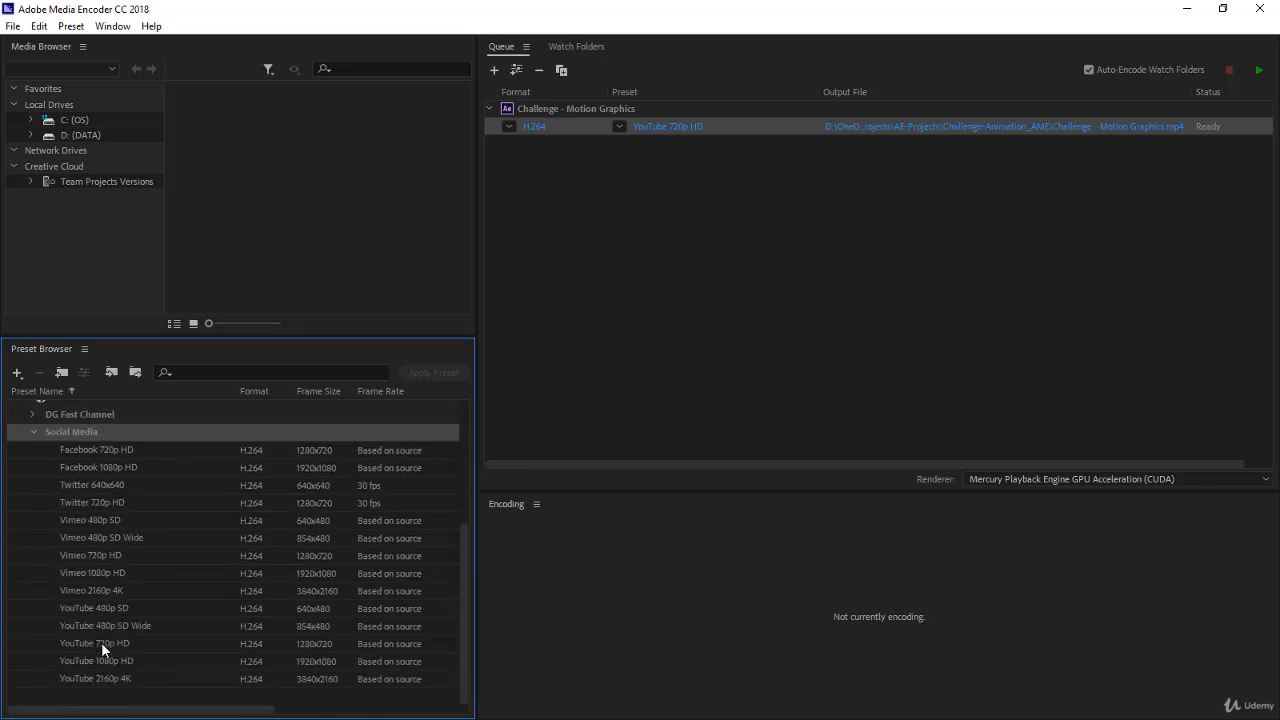
pyautogui.click(102, 451)
pyautogui.click(99, 539)
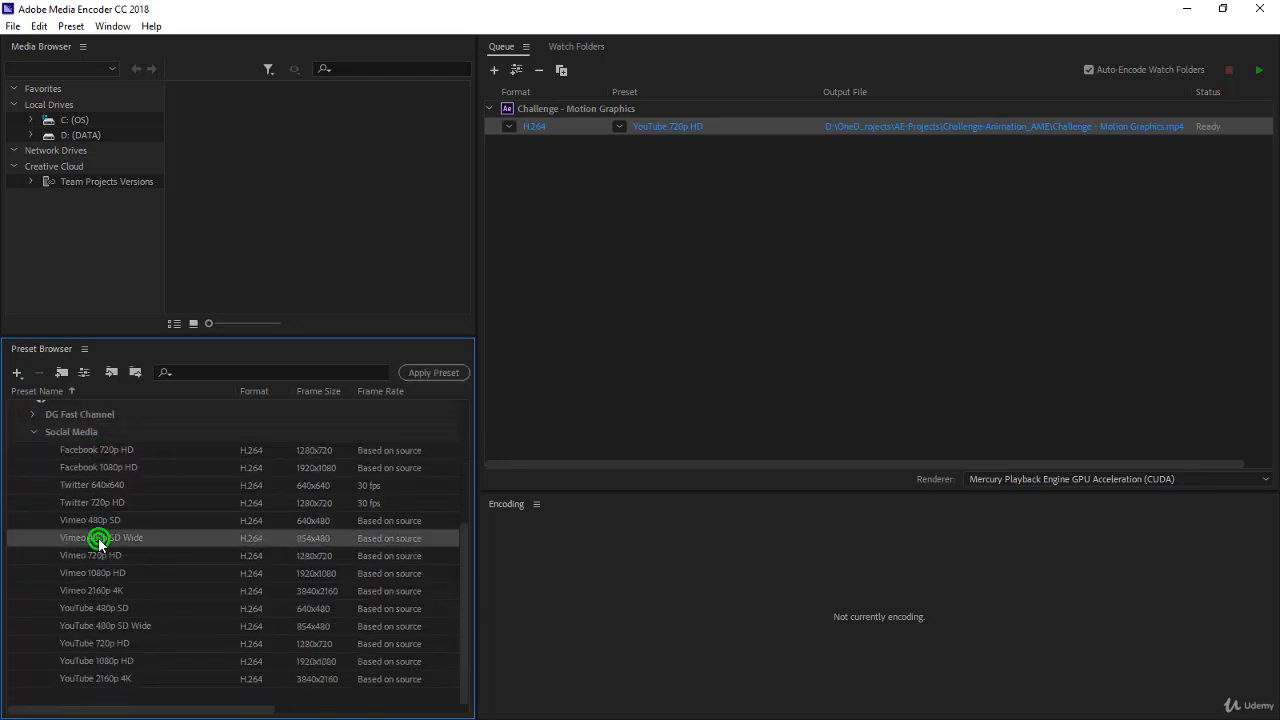
pyautogui.click(98, 608)
pyautogui.scroll(2, 121, 613)
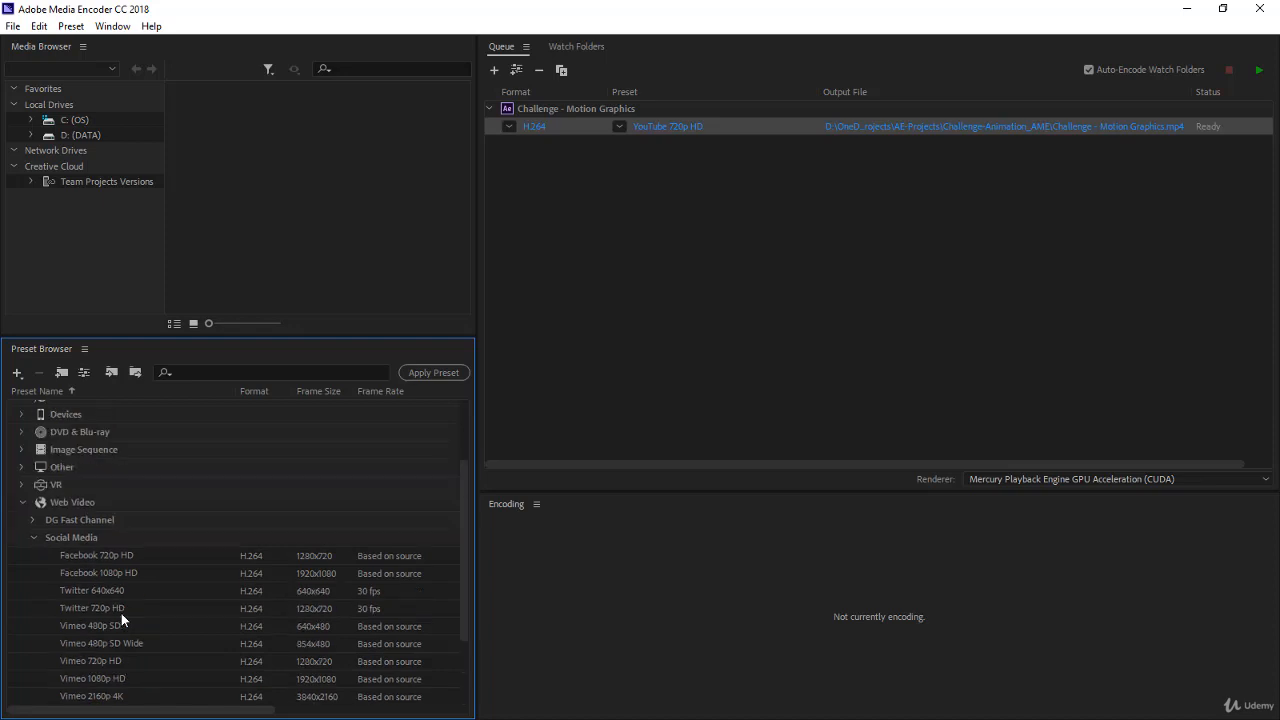
pyautogui.scroll(-1, 121, 613)
pyautogui.scroll(-1, 121, 613)
pyautogui.scroll(2, 121, 613)
pyautogui.click(110, 607)
pyautogui.scroll(-2, 167, 629)
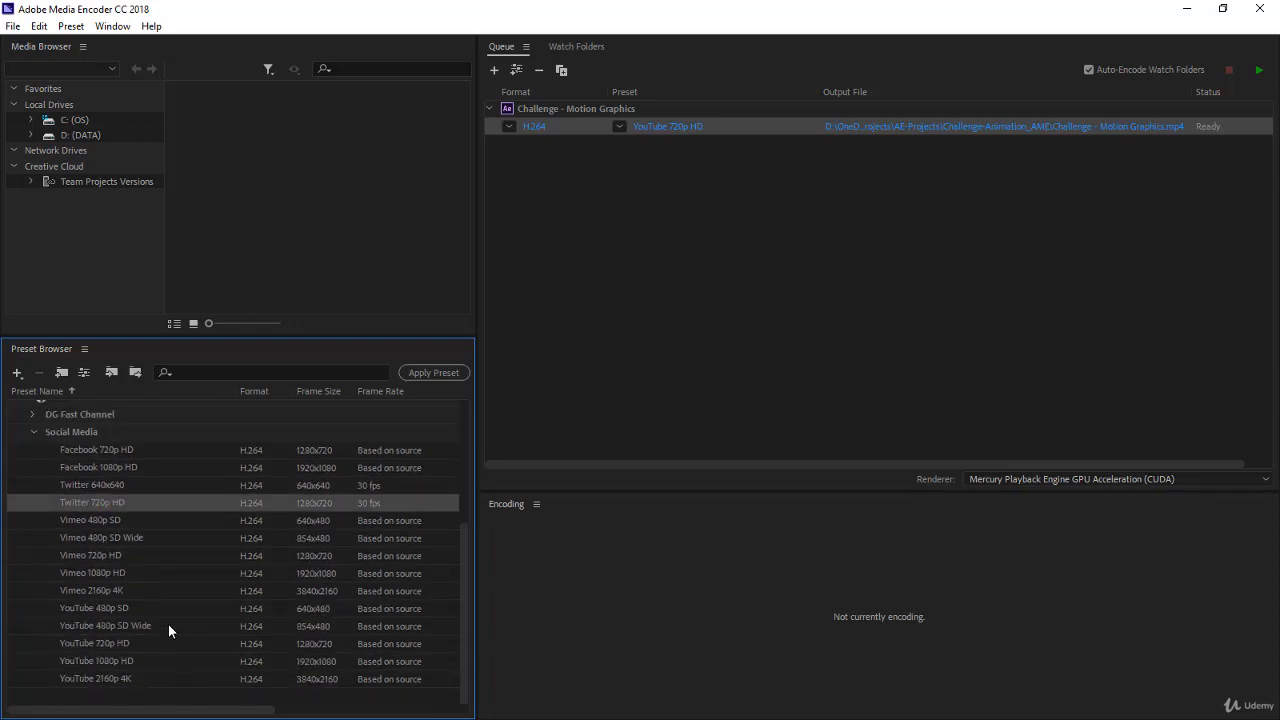
pyautogui.moveTo(174, 617)
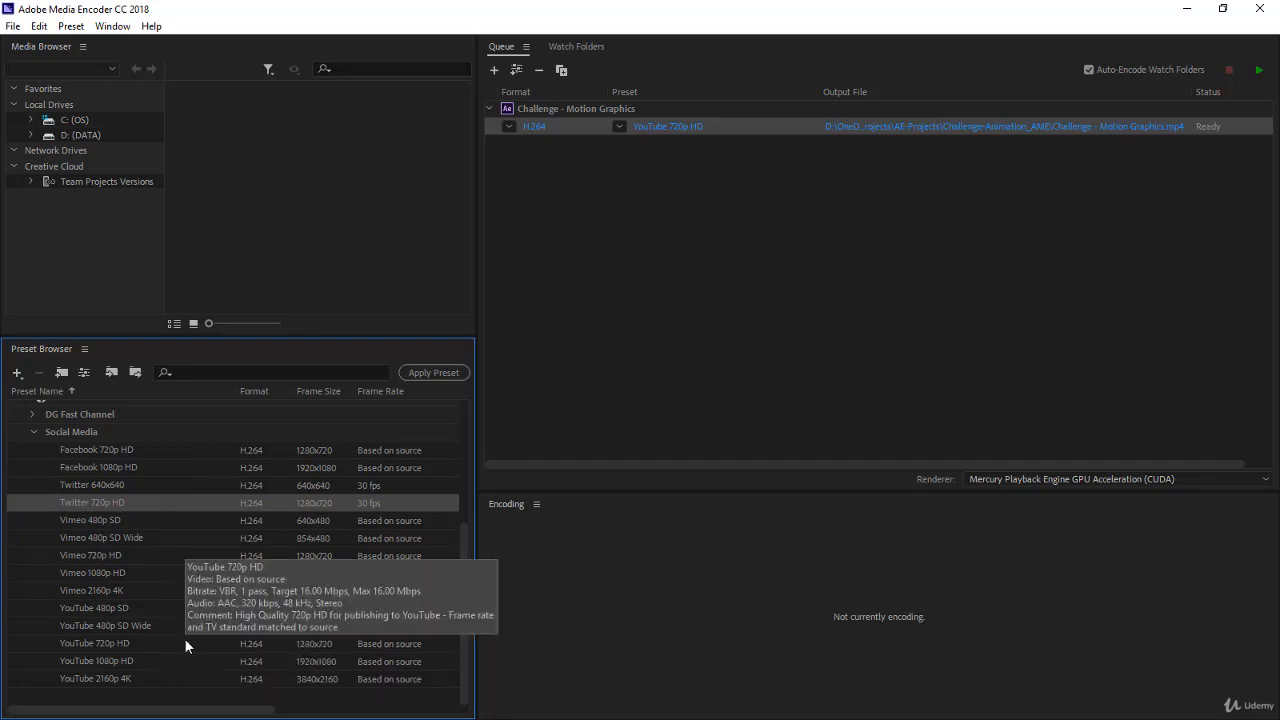
# Apply the YouTube 720p HD preset to the queued Challenge - Motion Graphics composition
pyautogui.click(101, 641)
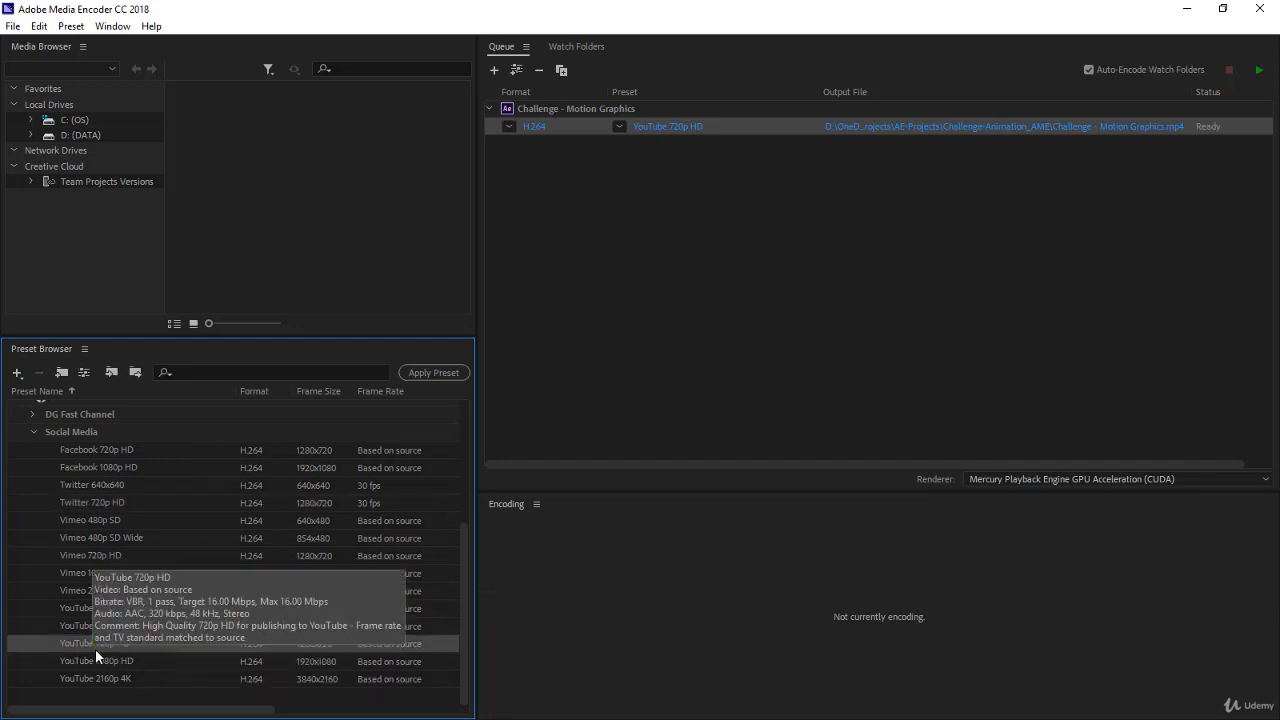
pyautogui.moveTo(266, 656)
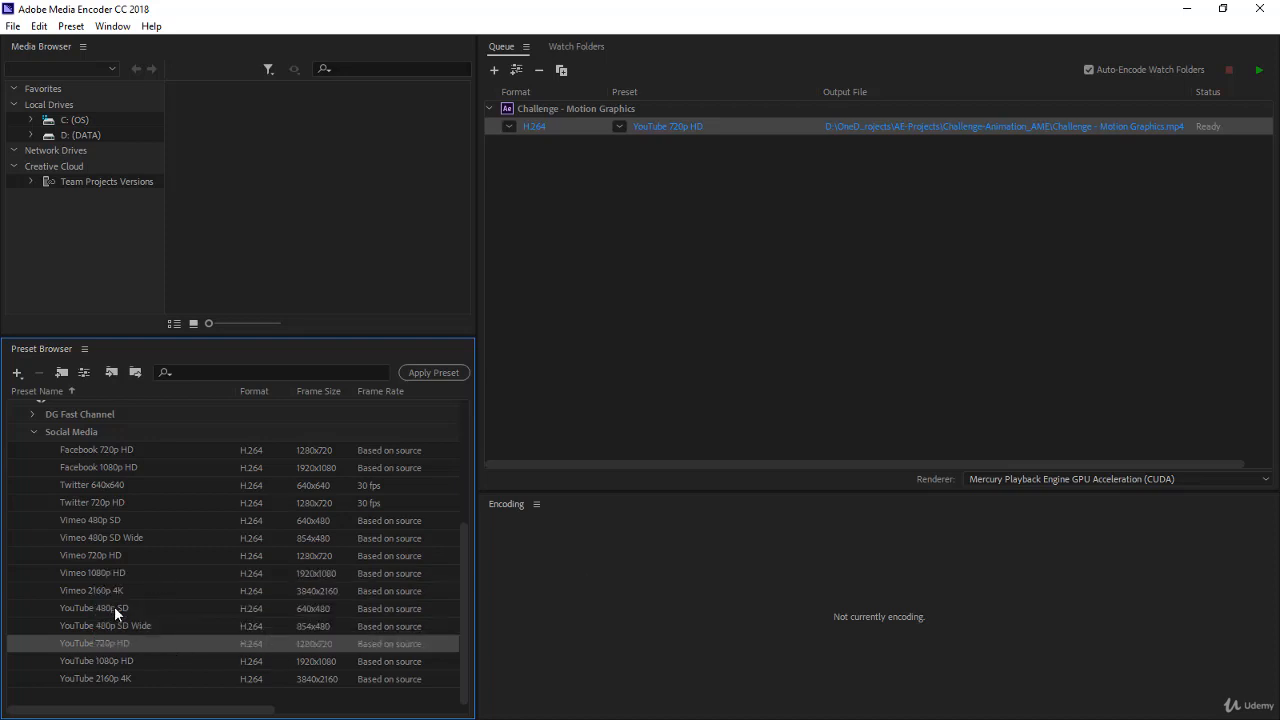
pyautogui.moveTo(143, 636); pyautogui.dragTo(528, 110)
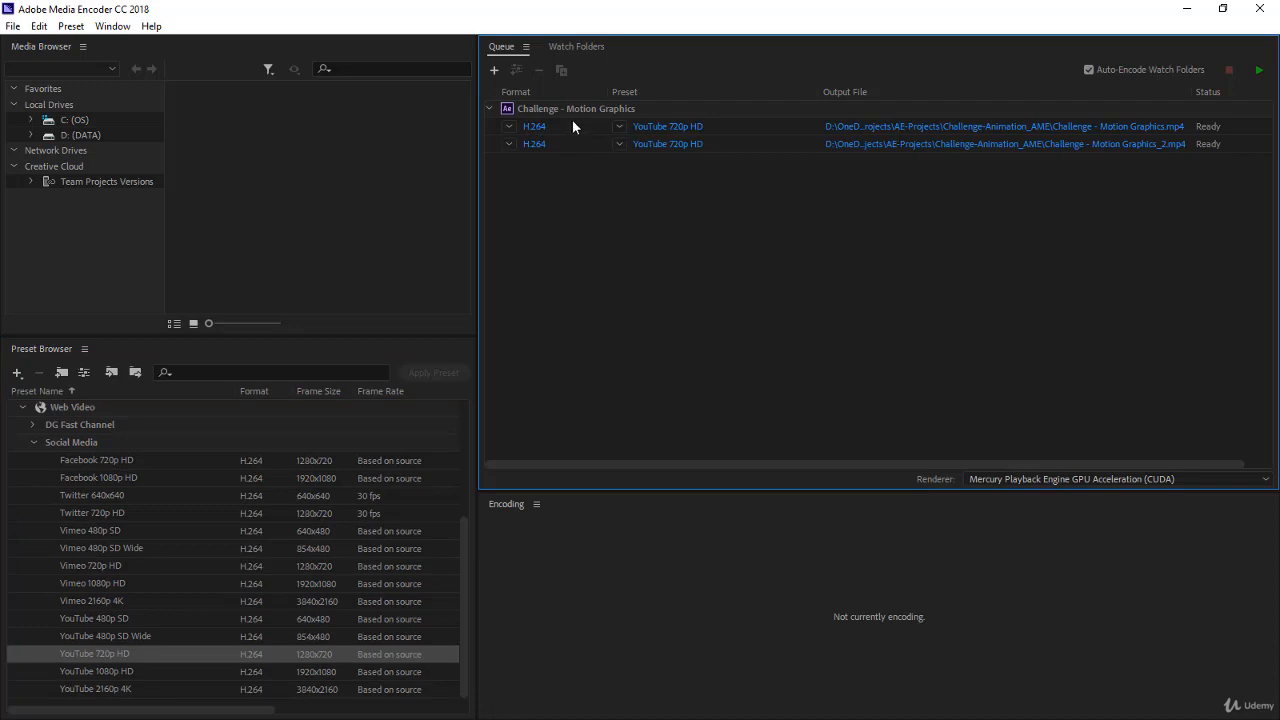
# Remove the first of the two H.264 outputs from the Challenge - Motion Graphics queue entry
pyautogui.click(572, 120)
pyautogui.press('Delete')
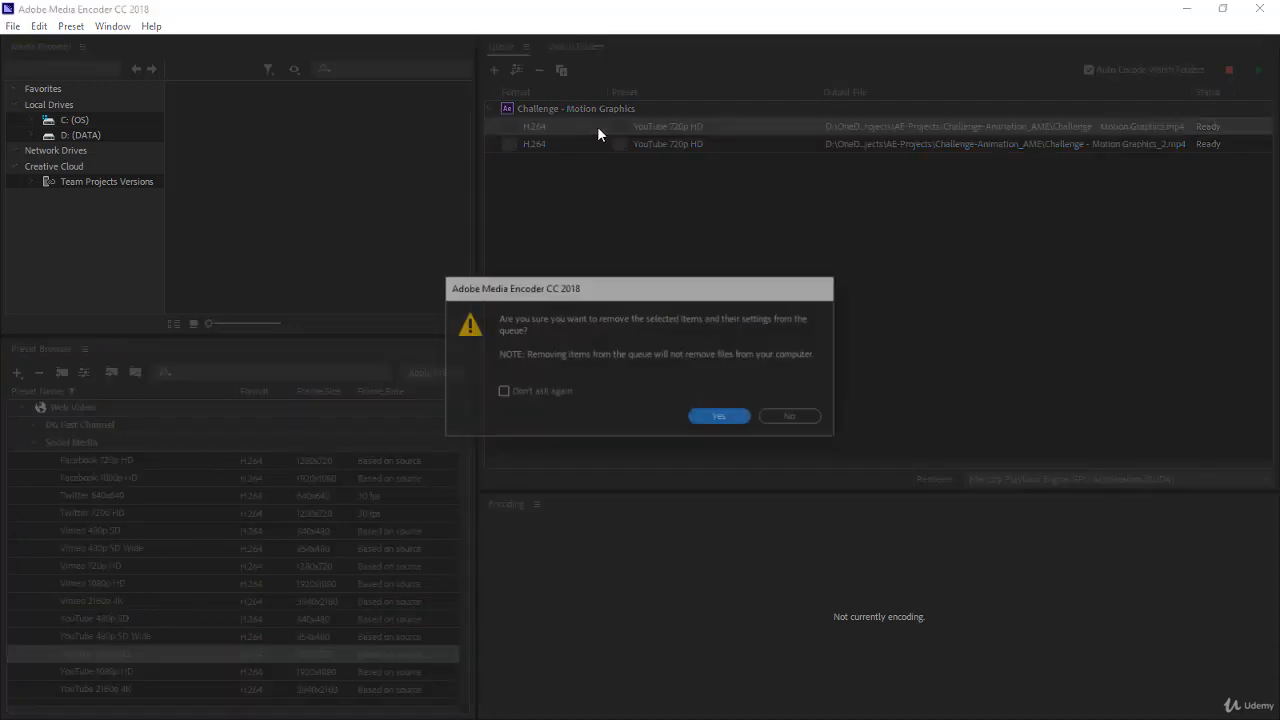
pyautogui.click(724, 417)
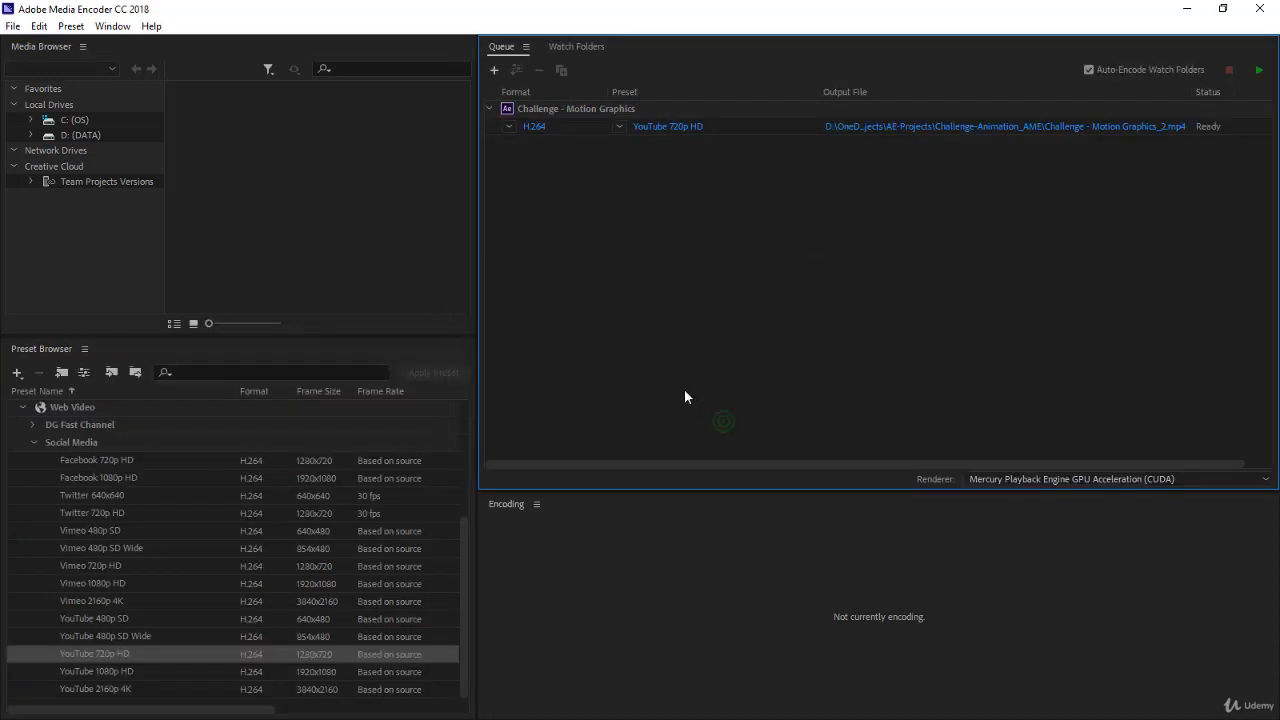
# Inspect the output file's save location in AE-Projects and its Challenge-Animation_AME folder, leaving the output settings as they are
pyautogui.click(908, 128)
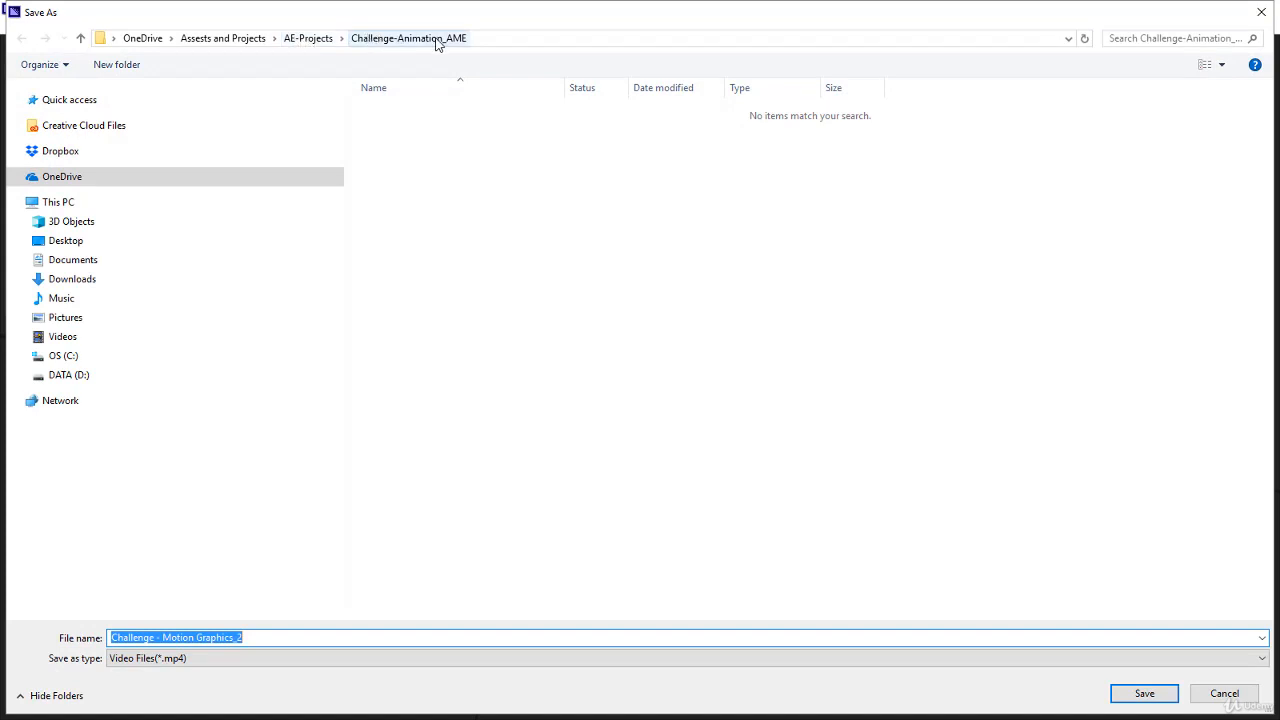
pyautogui.click(309, 38)
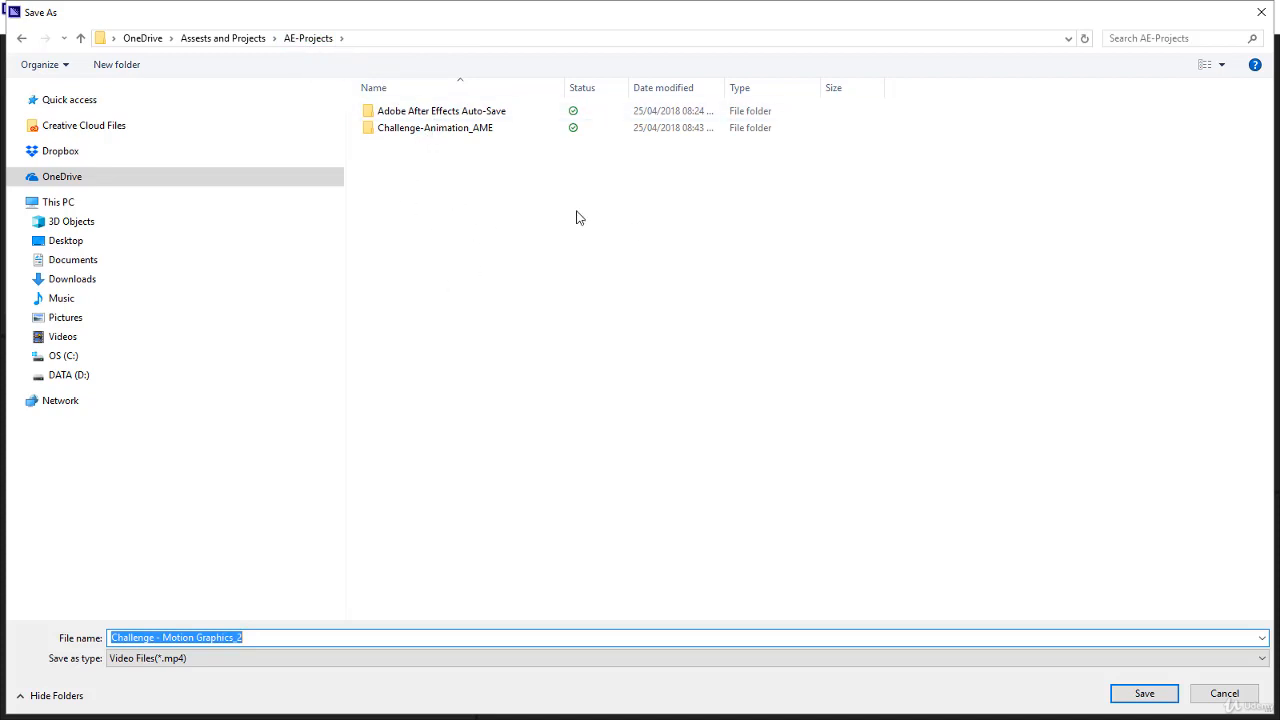
pyautogui.click(414, 131)
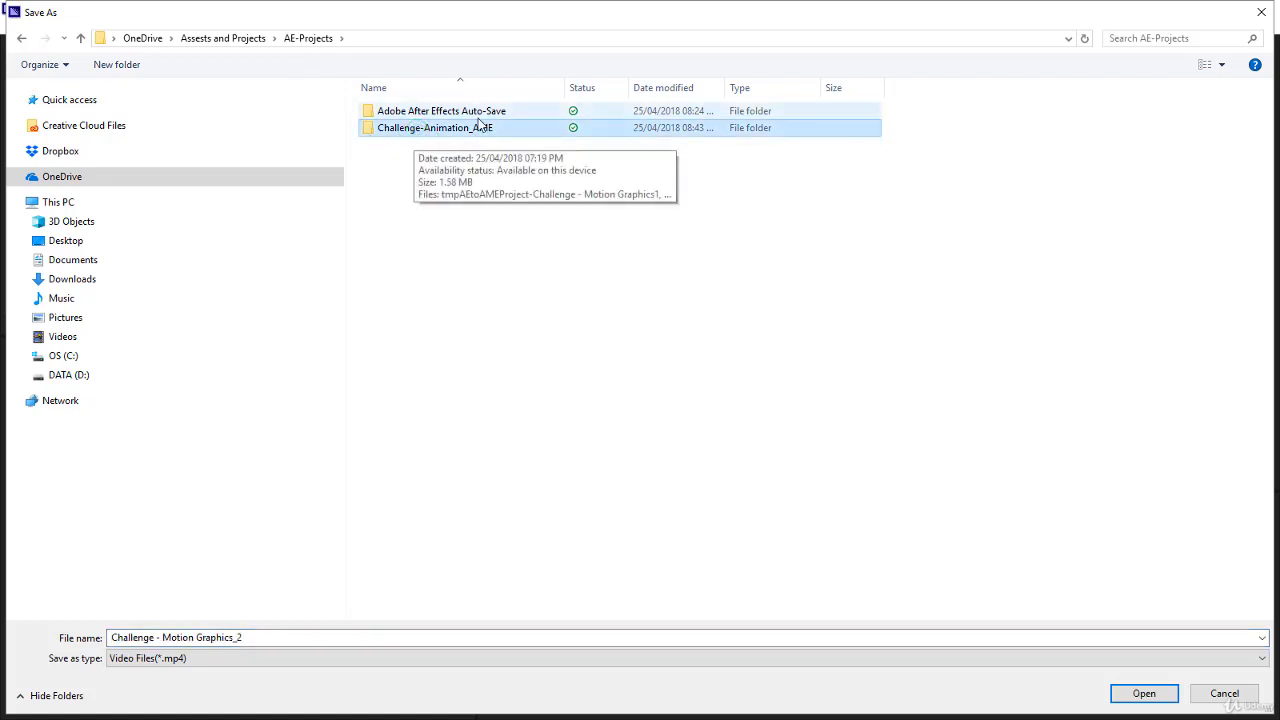
pyautogui.doubleClick(467, 126)
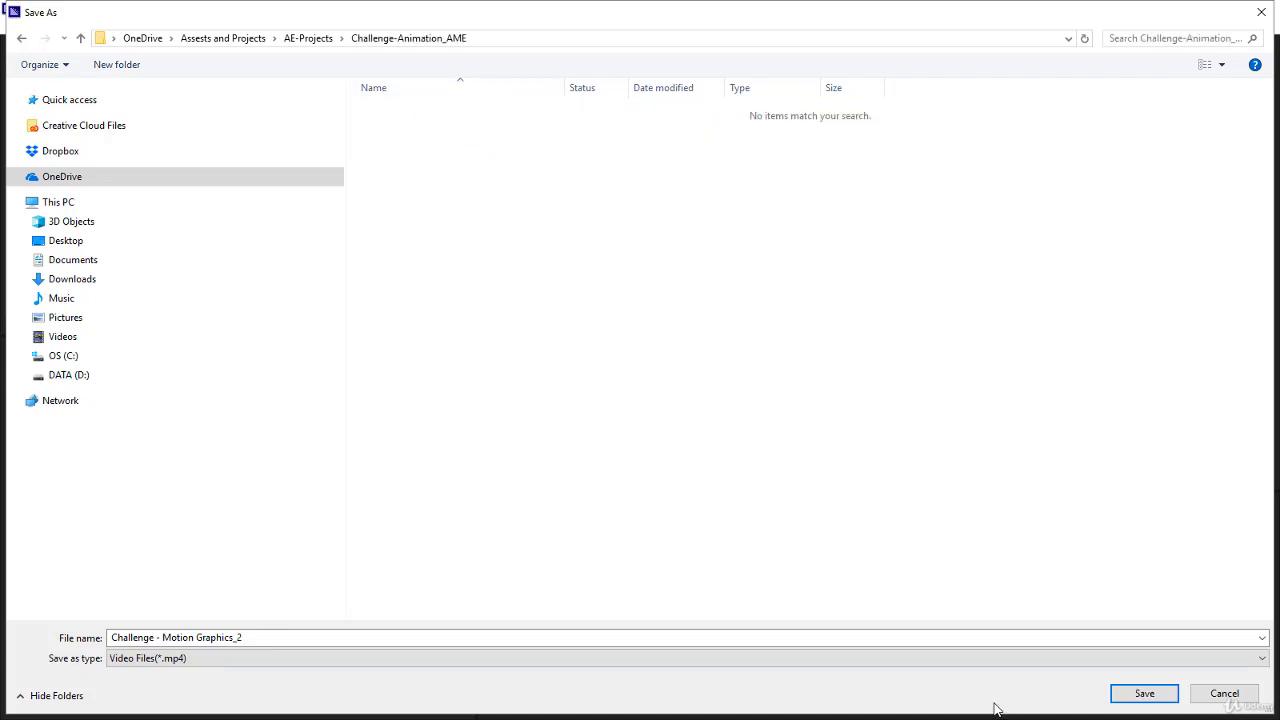
pyautogui.click(1205, 694)
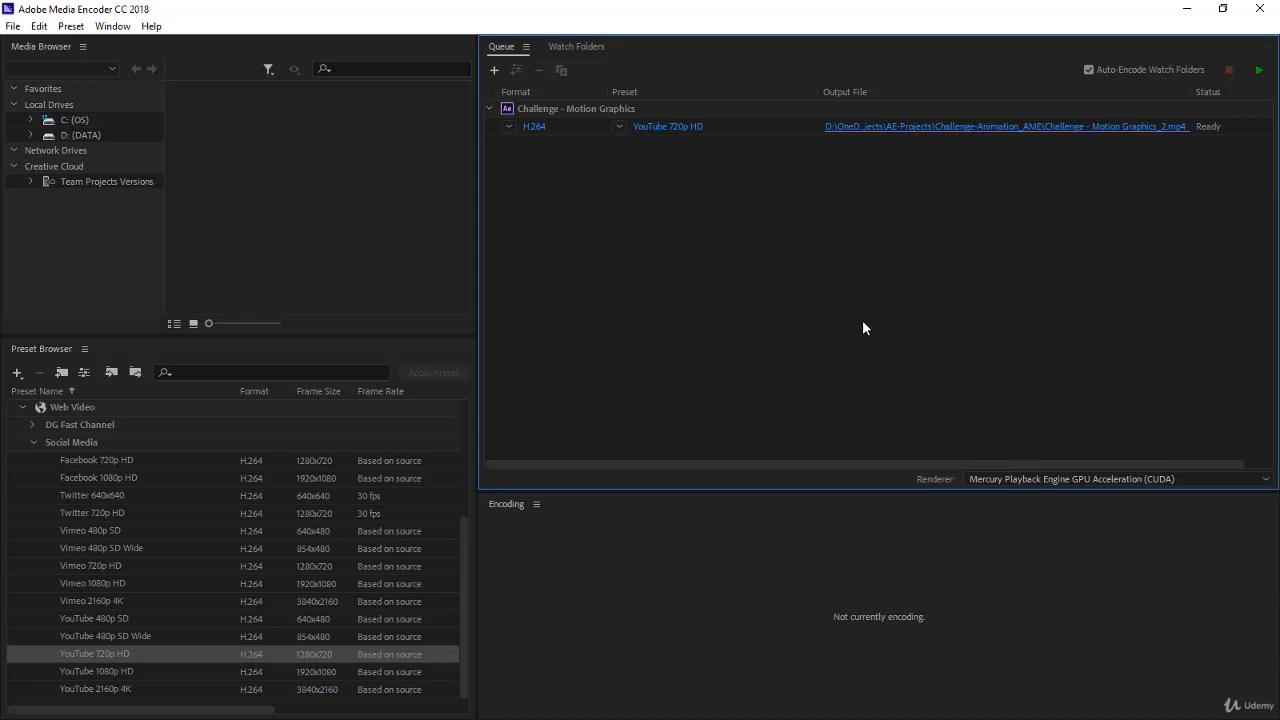
# Encode the queued composition with the YouTube 720p HD preset and open the folder containing the finished file
pyautogui.click(73, 652)
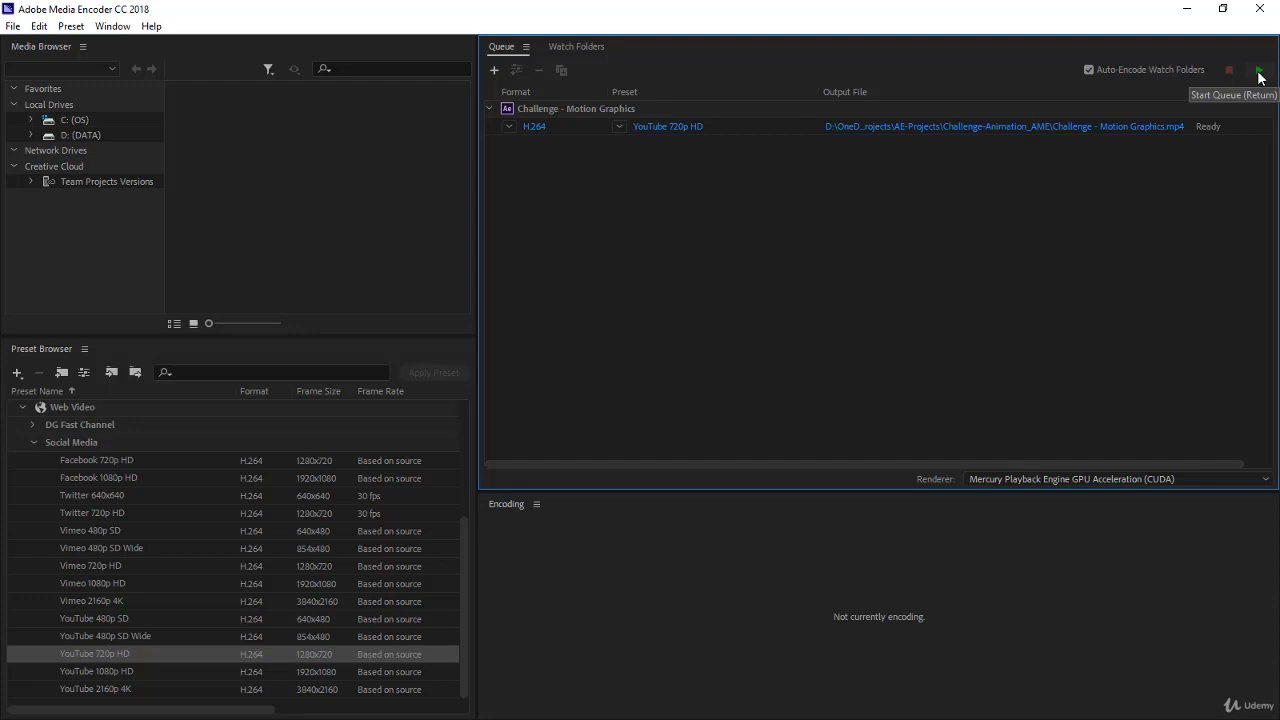
pyautogui.click(1259, 71)
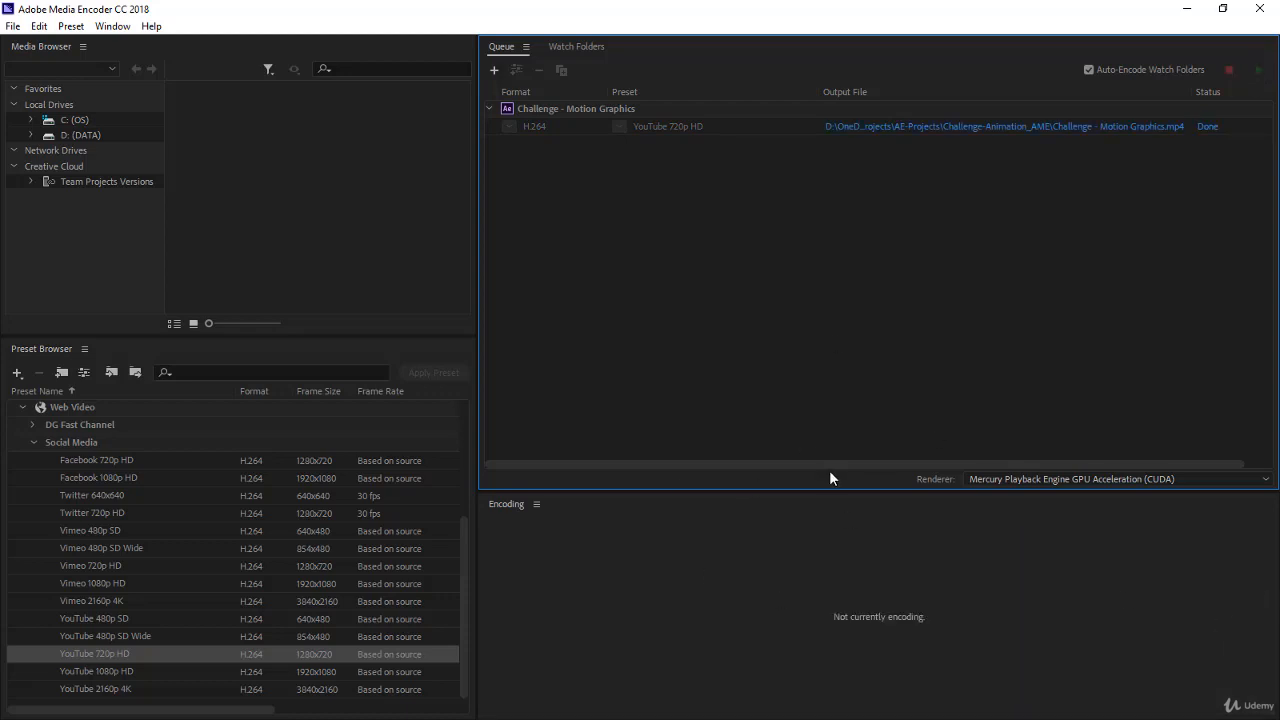
pyautogui.click(1103, 128)
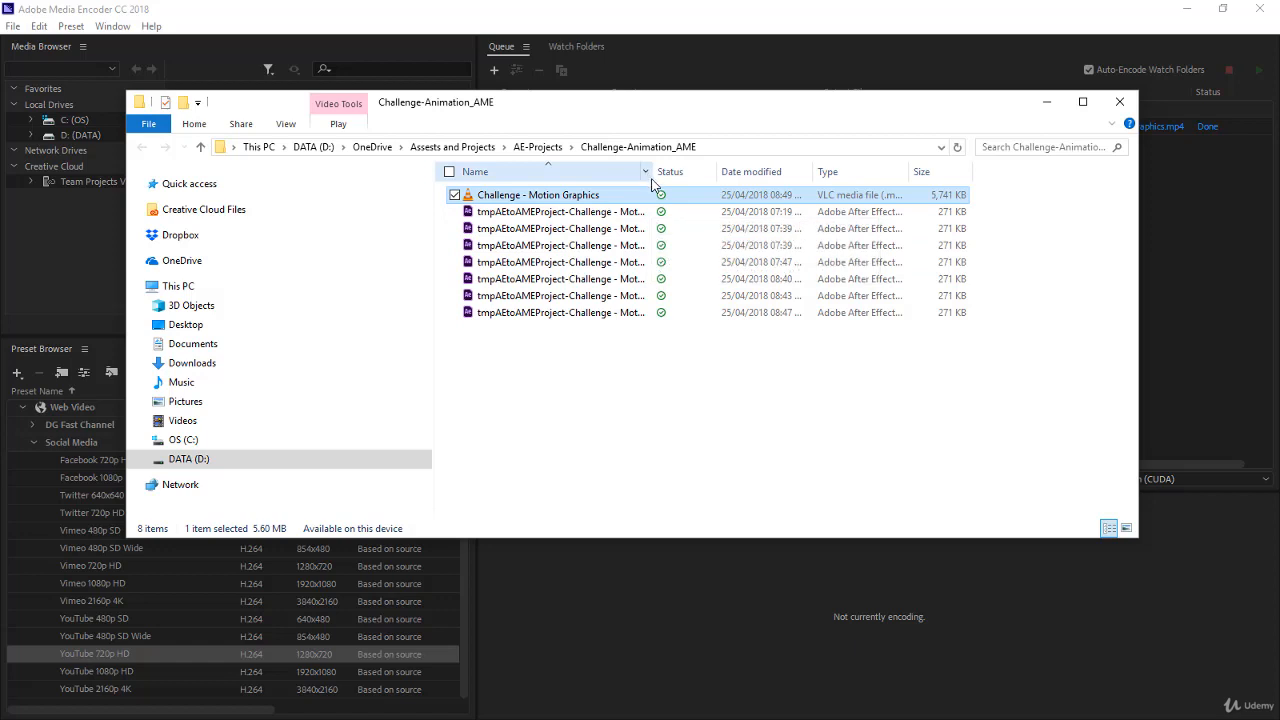
# Widen the file name column and delete the seven tmpAEtoAMEProject files from the Challenge-Animation_AME folder
pyautogui.moveTo(653, 178); pyautogui.dragTo(780, 178)
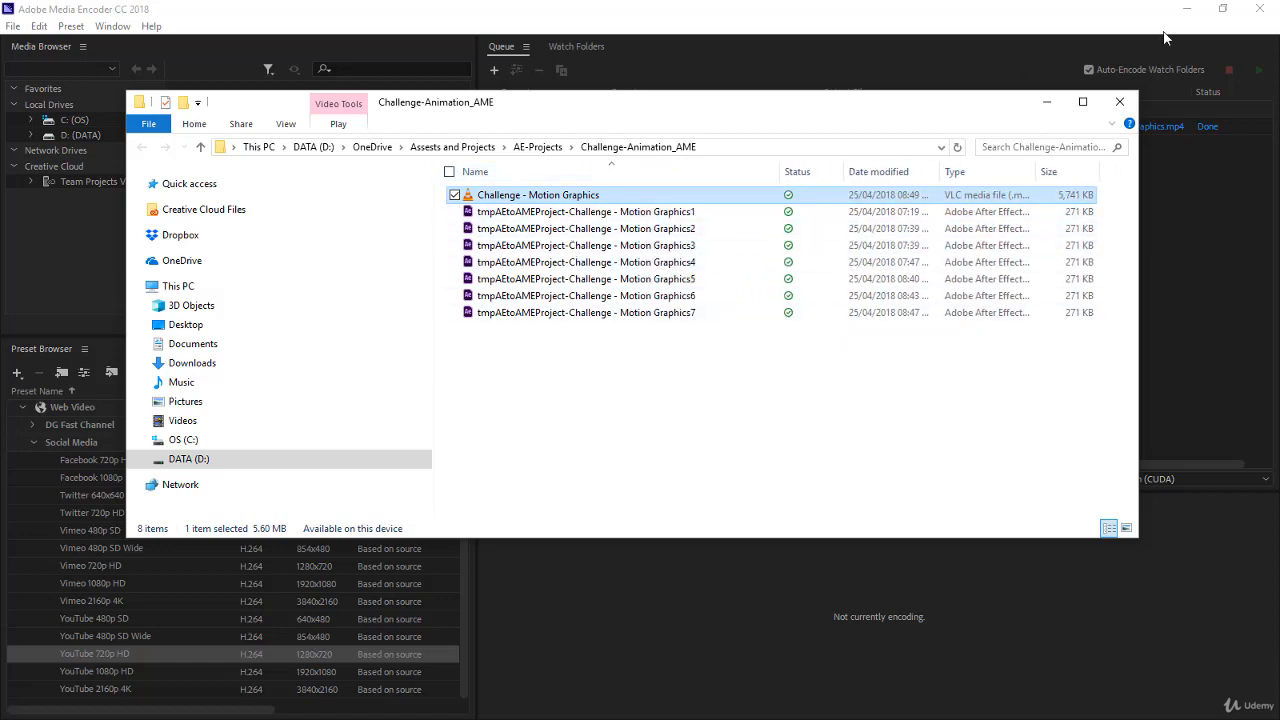
pyautogui.moveTo(580, 354); pyautogui.dragTo(645, 220)
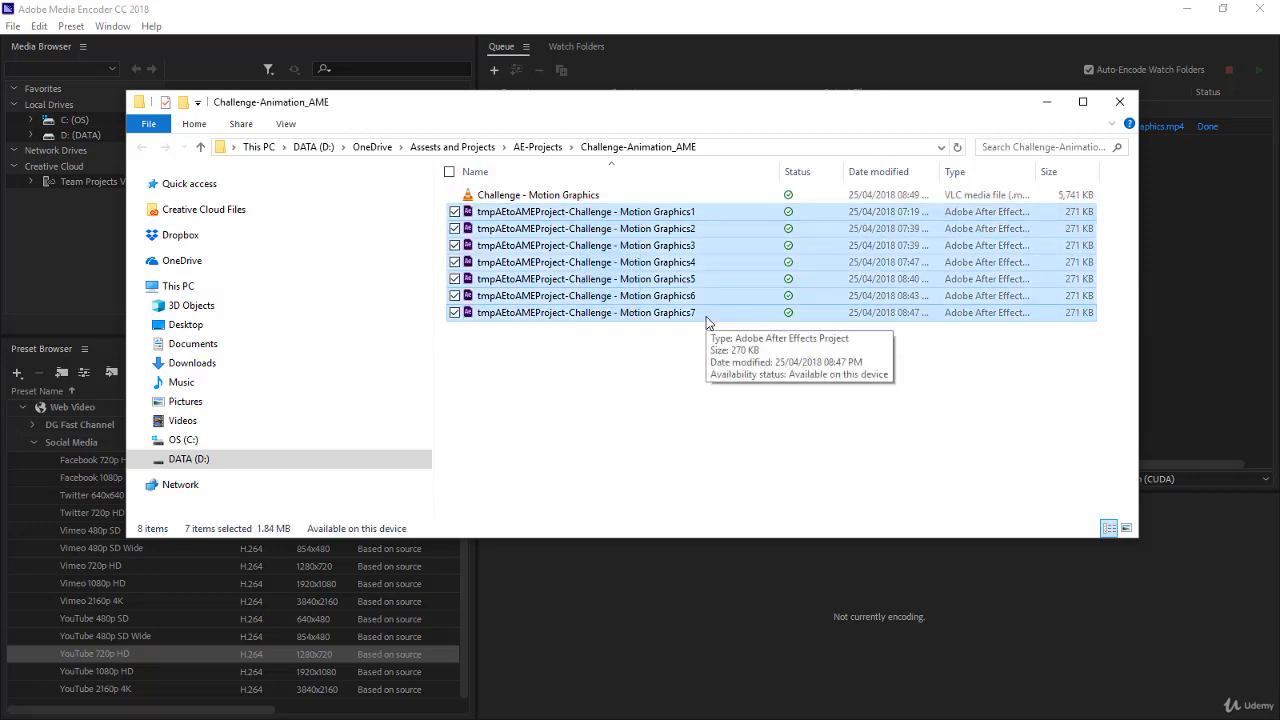
pyautogui.press('Delete')
pyautogui.click(712, 382)
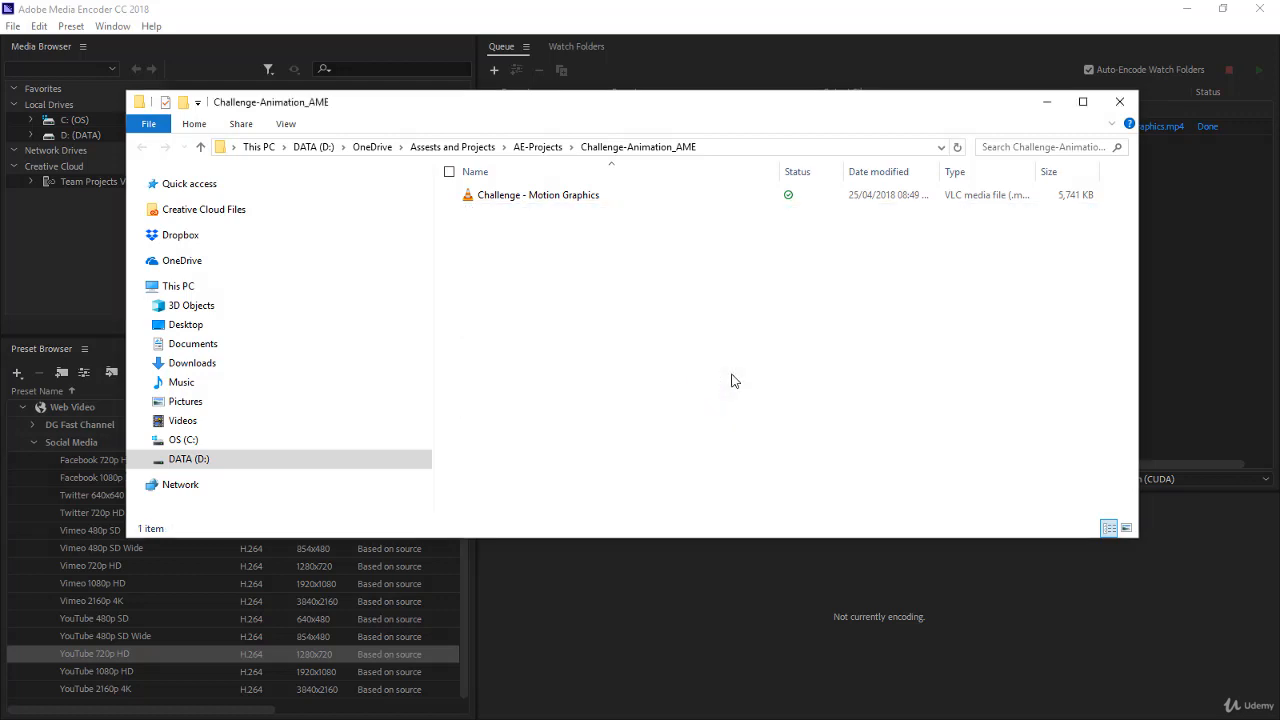
# Play the exported Challenge - Motion Graphics video in VLC media player and move the player window up to show its controls
pyautogui.doubleClick(573, 197)
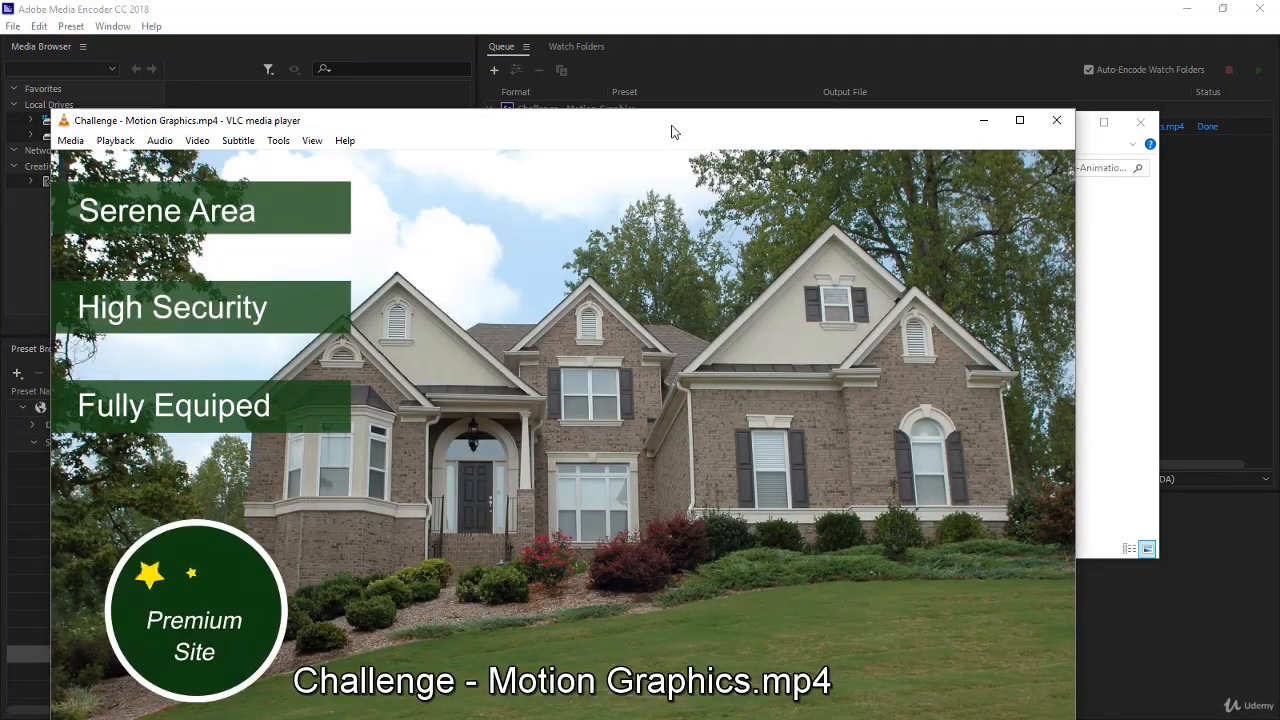
pyautogui.moveTo(673, 130); pyautogui.dragTo(684, 82)
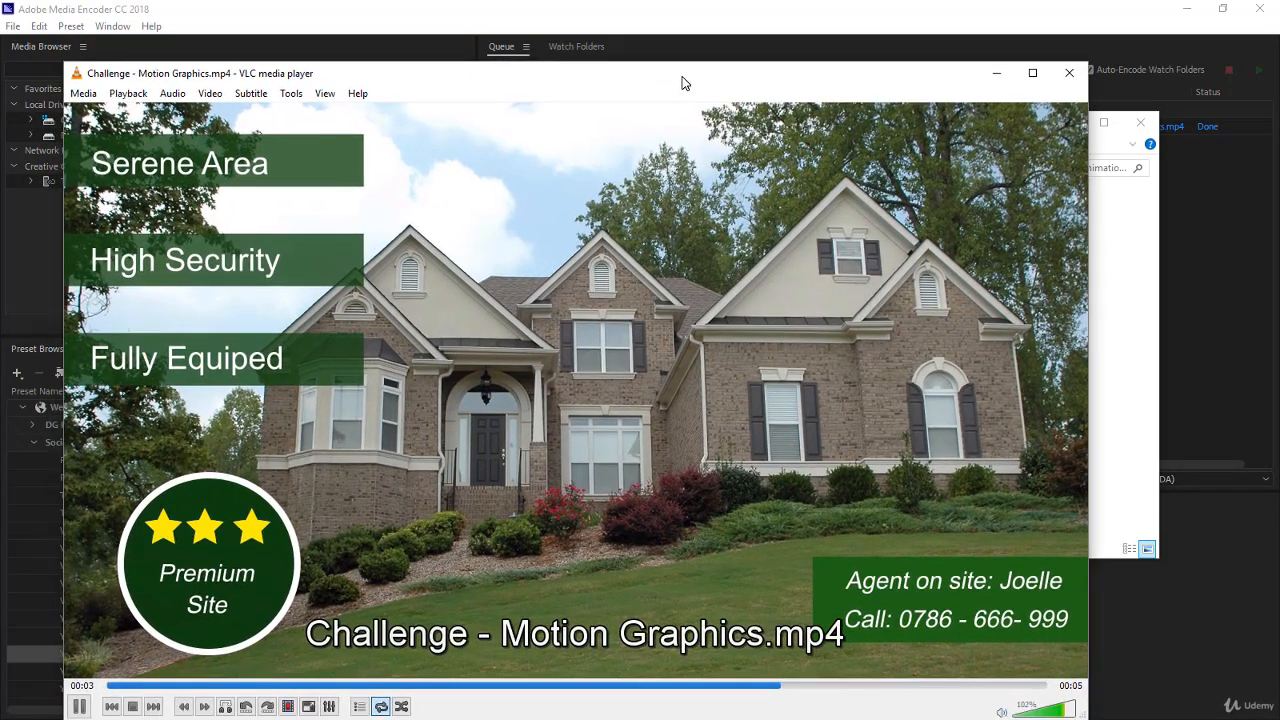